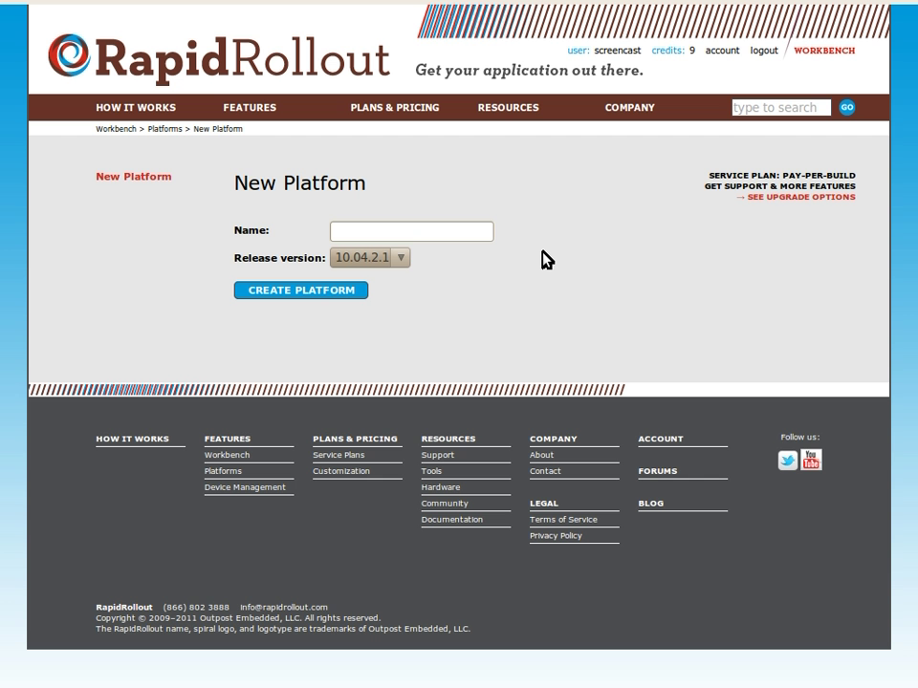
# - Create a new platform named "Space Invaders", using release version 10.04.2.1
pyautogui.click(485, 235)
pyautogui.write('Space Invader')
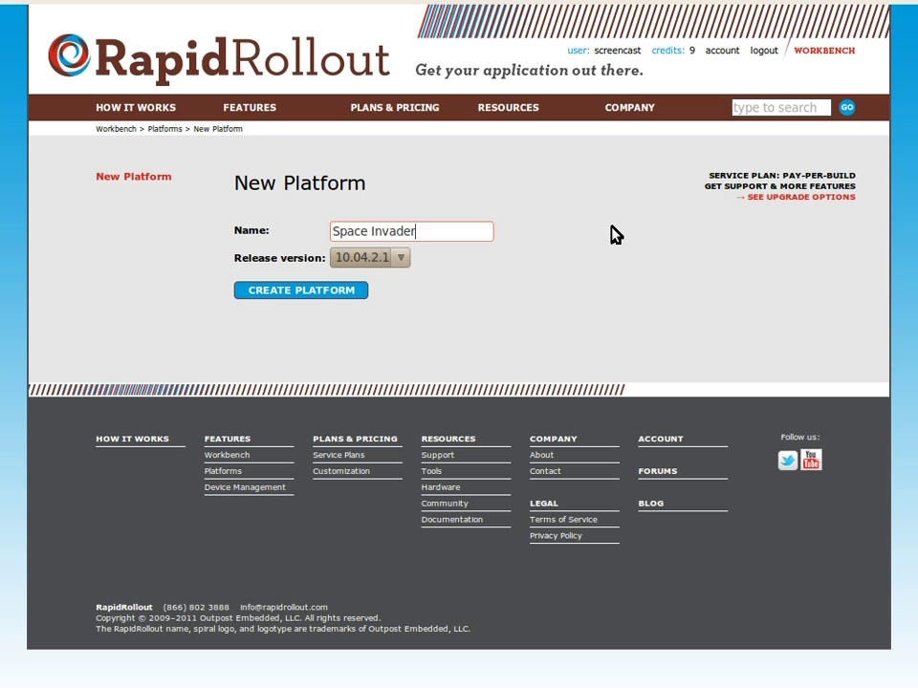
pyautogui.write('s')
pyautogui.click(299, 292)
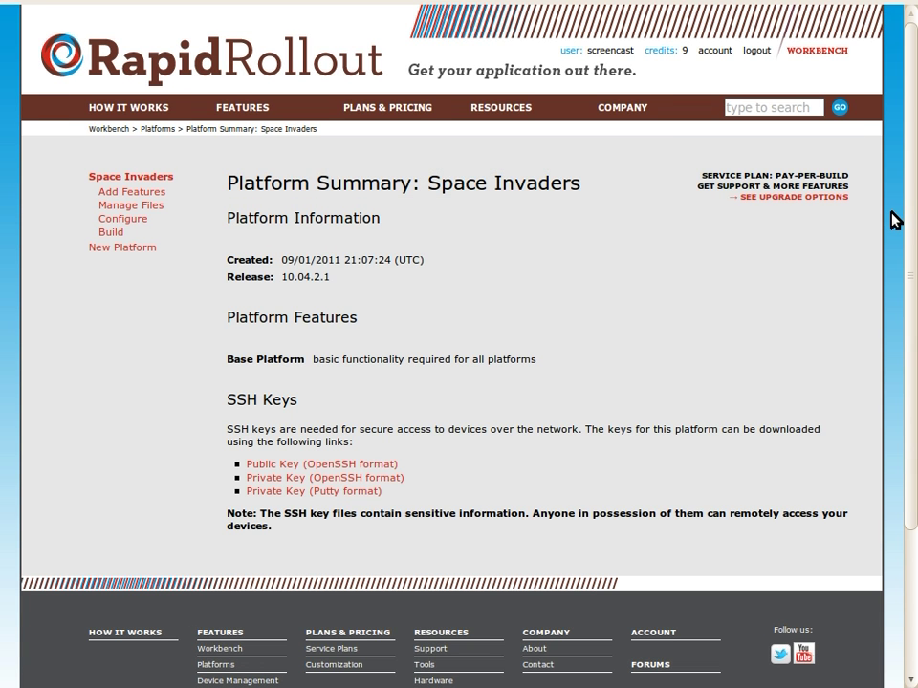
# - Add the Graphical User Interface, Applications and Java Runtime Environment features to the Space Invaders platform, accepting the Java license agreement
pyautogui.click(144, 193)
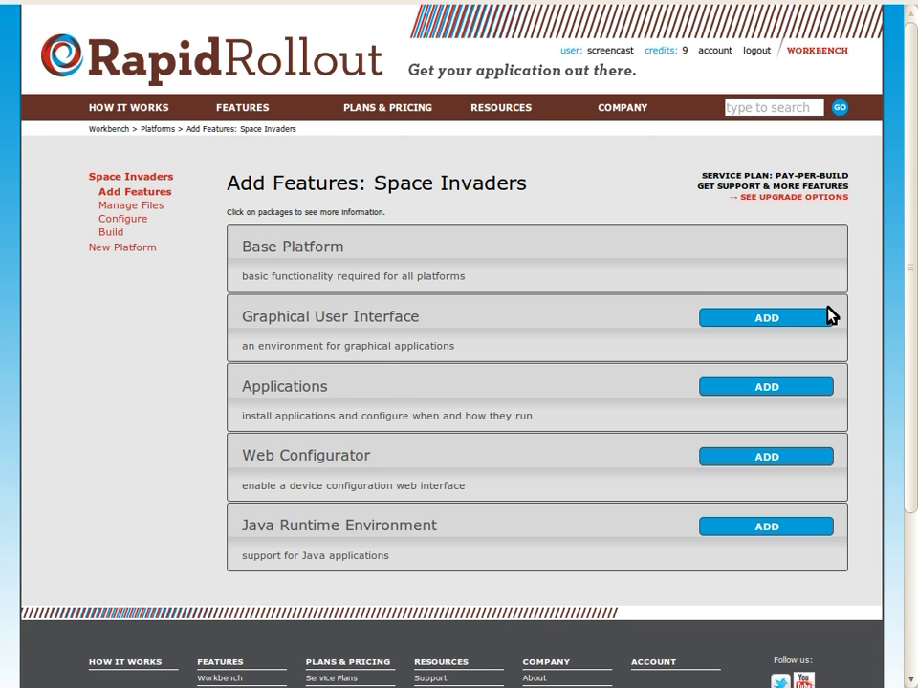
pyautogui.click(813, 319)
pyautogui.click(822, 387)
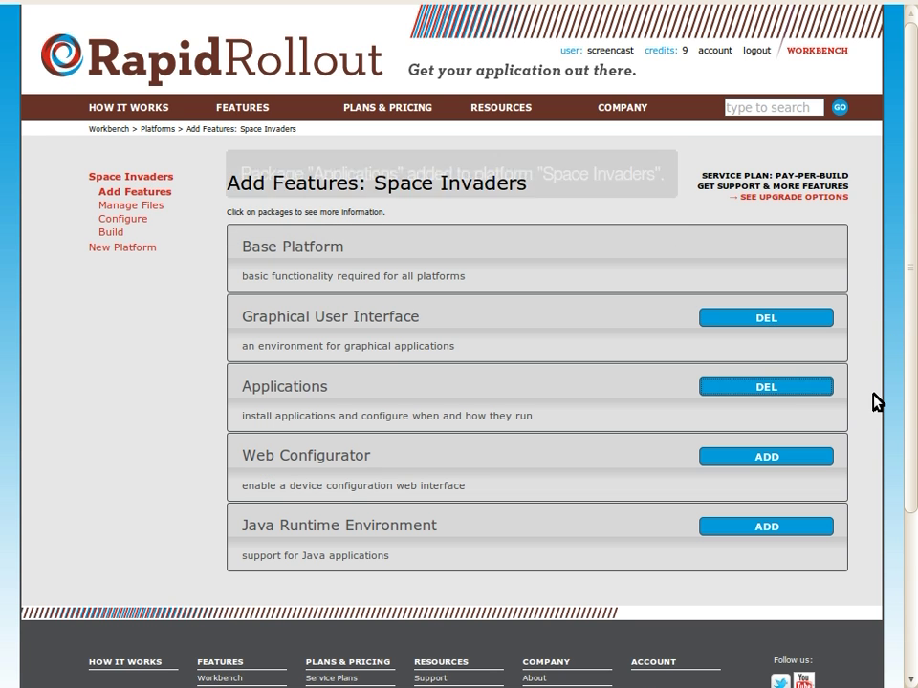
pyautogui.click(815, 527)
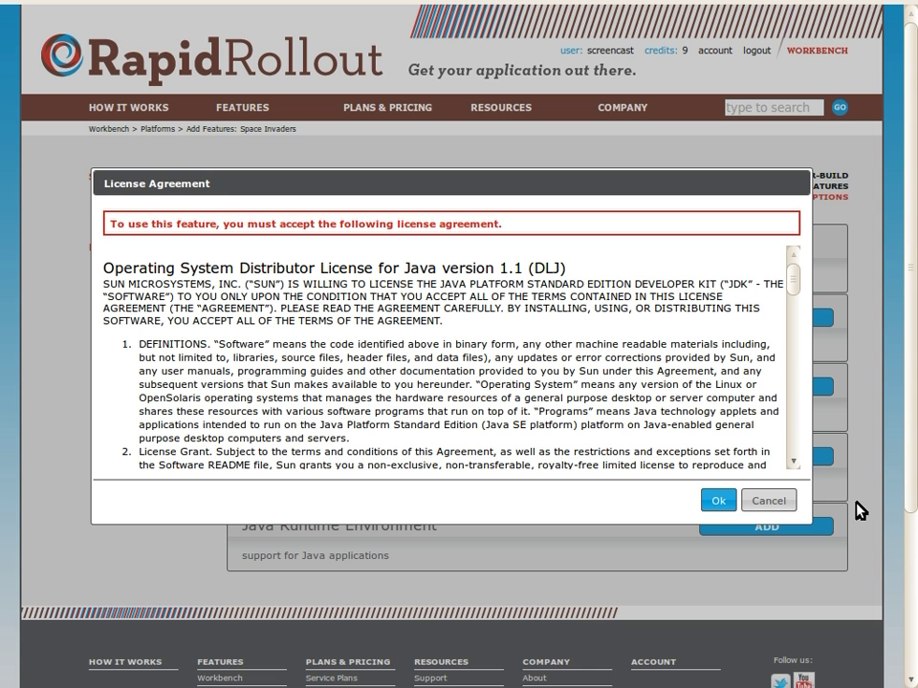
pyautogui.click(718, 500)
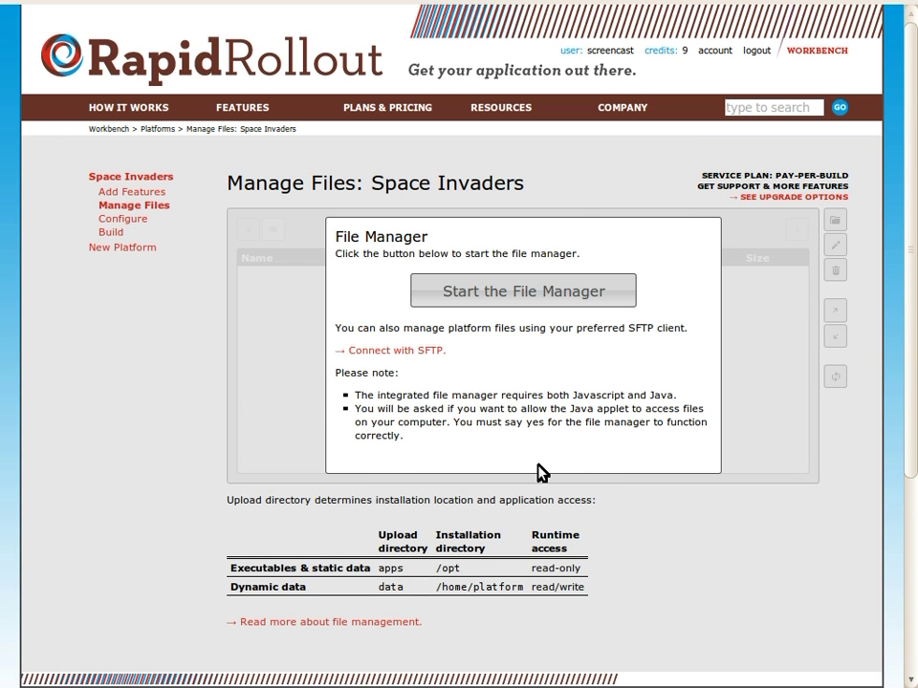
# - Start the integrated file manager for the Space Invaders platform's files
pyautogui.click(513, 305)
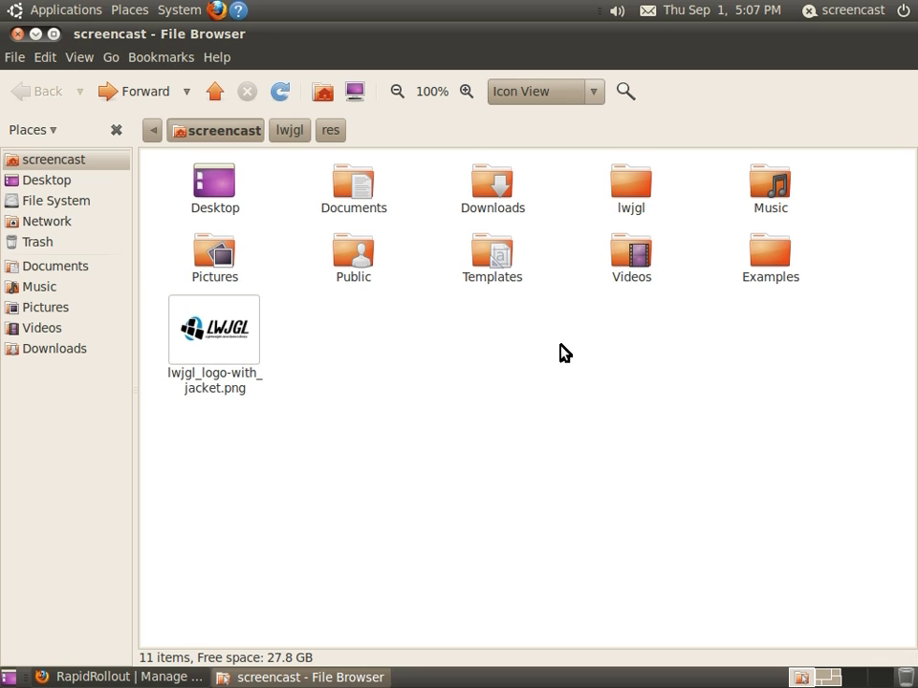
# - In the desktop File Browser, examine the contents of the lwjgl folder's jar, native and res subfolders
pyautogui.doubleClick(630, 190)
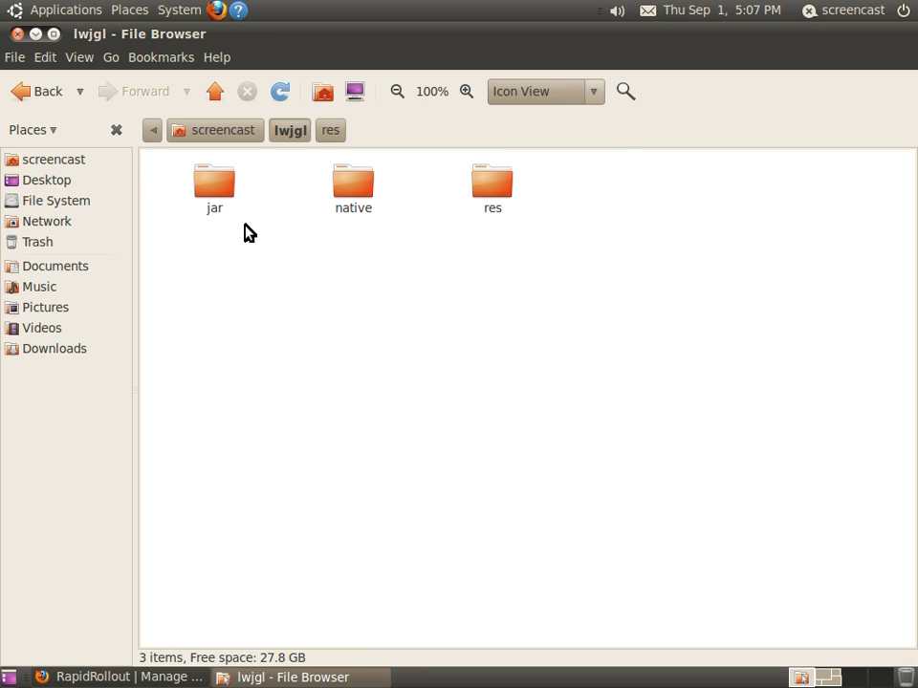
pyautogui.doubleClick(212, 191)
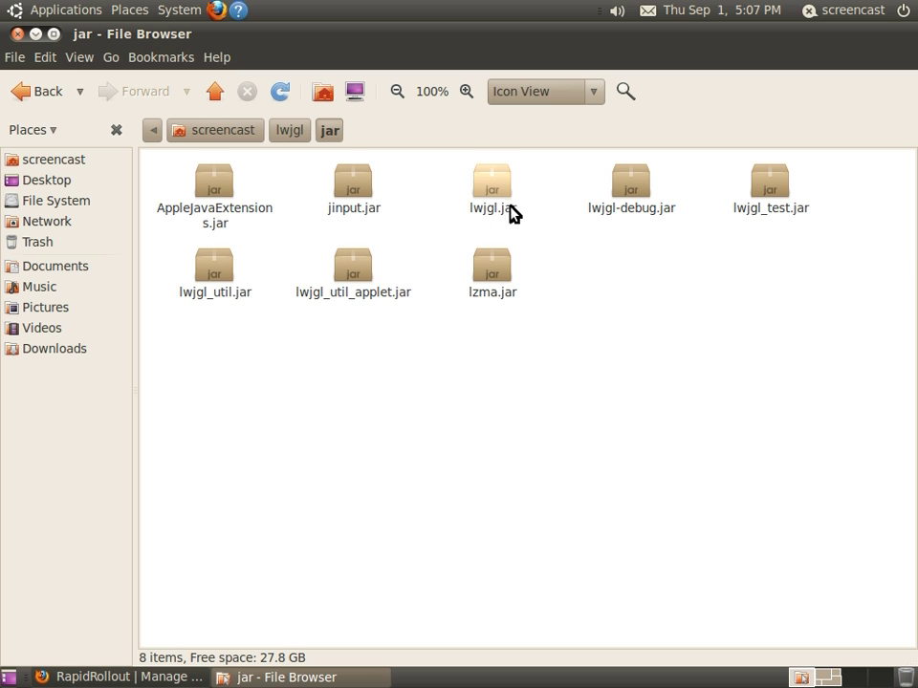
pyautogui.click(292, 134)
pyautogui.doubleClick(358, 178)
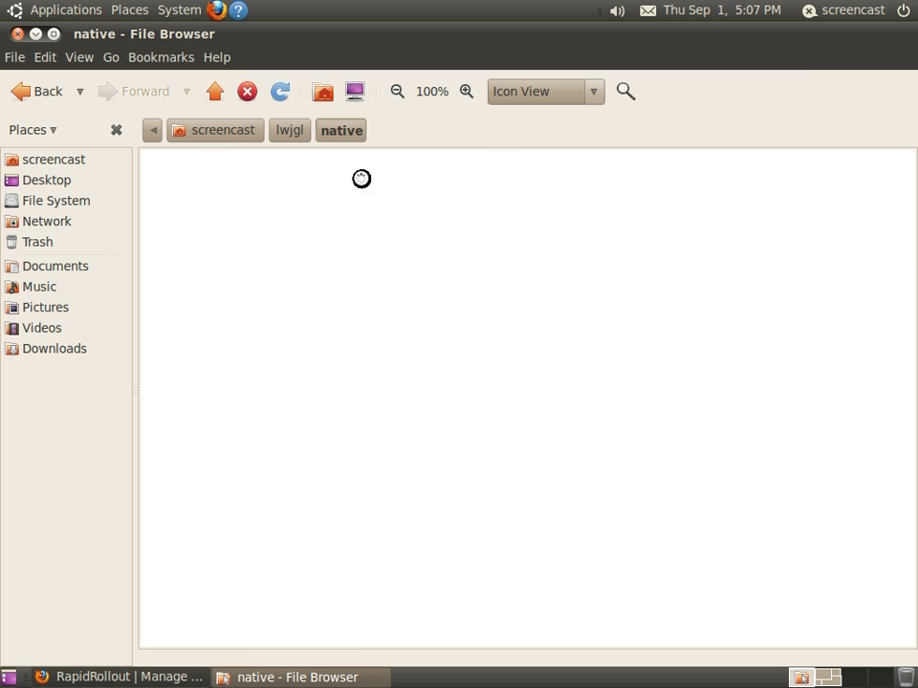
pyautogui.click(301, 141)
pyautogui.doubleClick(502, 194)
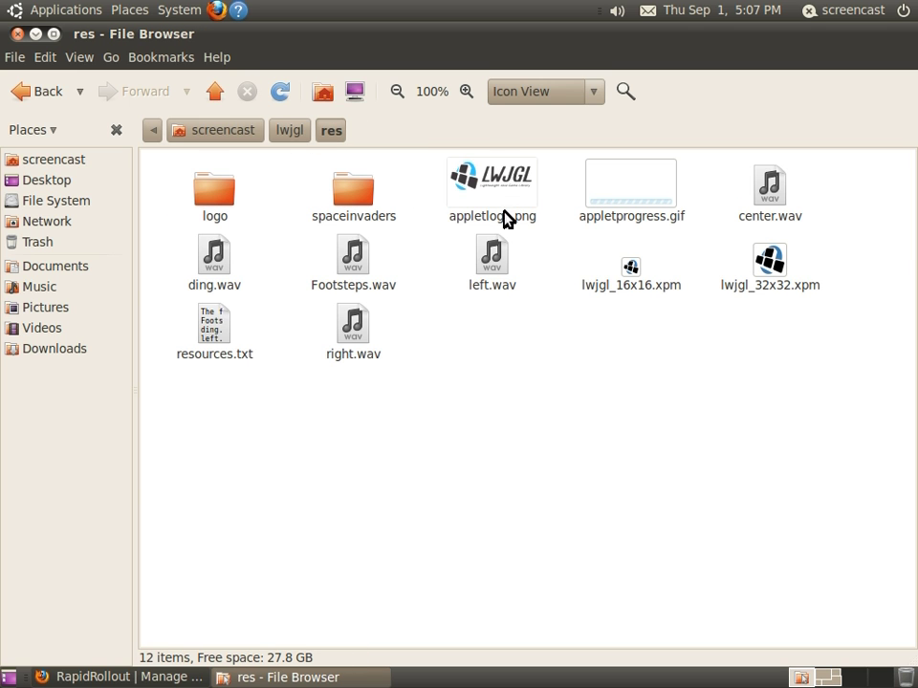
pyautogui.click(252, 132)
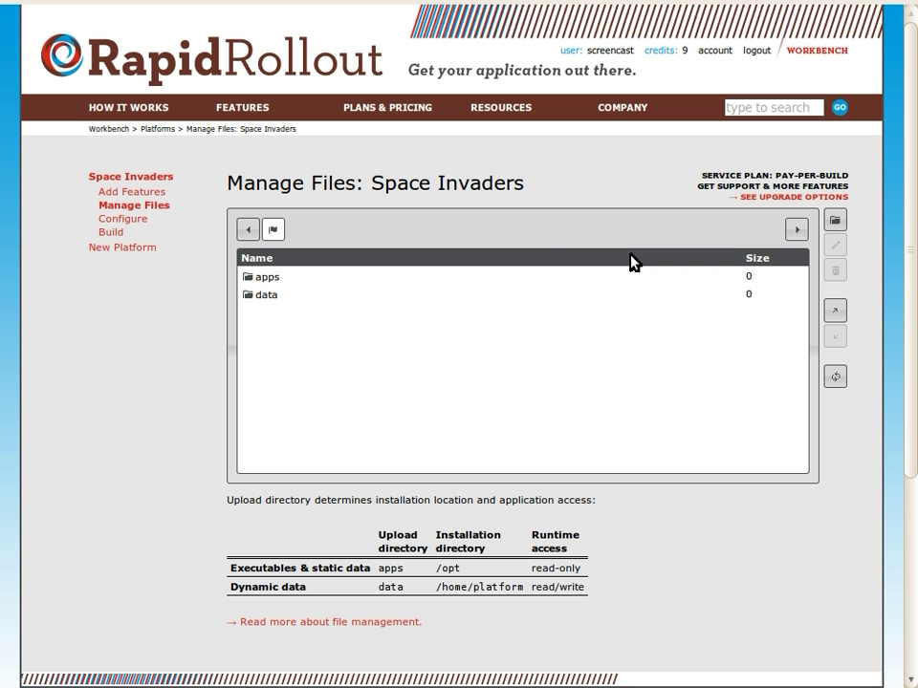
# - Back in the platform's file manager, upload the local lwjgl directory from the screencast home folder into the apps directory
pyautogui.doubleClick(268, 277)
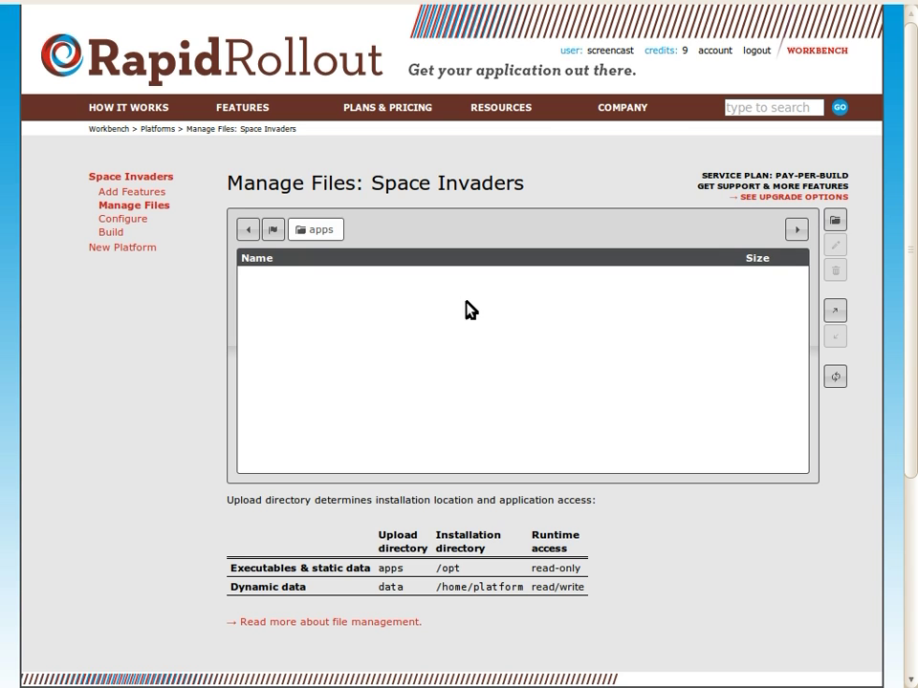
pyautogui.click(835, 311)
pyautogui.moveTo(642, 276); pyautogui.dragTo(674, 352)
pyautogui.click(347, 319)
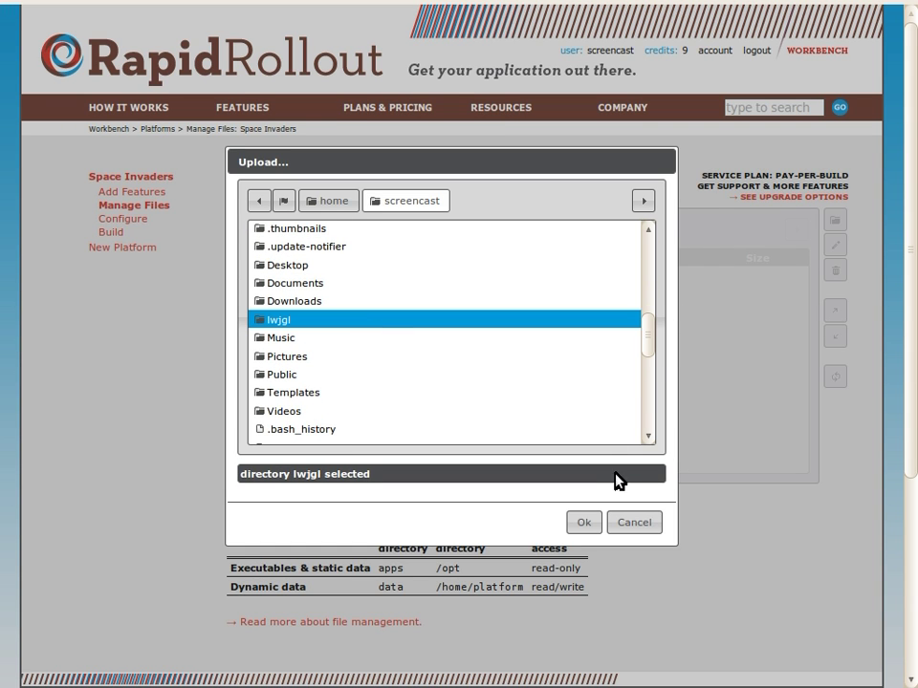
pyautogui.click(583, 522)
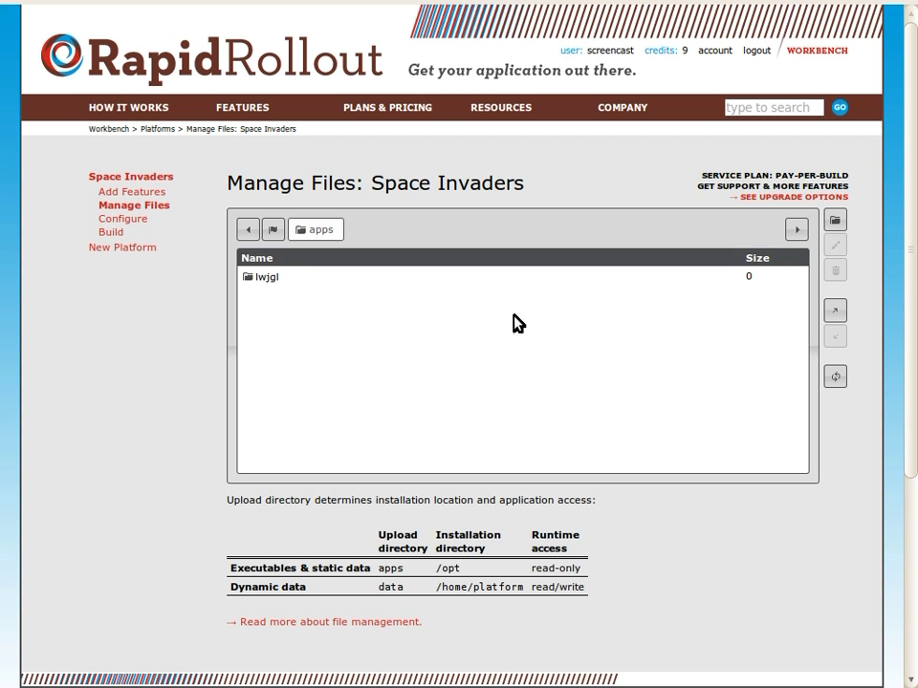
# - Open the platform's configuration and review the network settings and the video and audio settings, including the available video resolutions
pyautogui.click(126, 219)
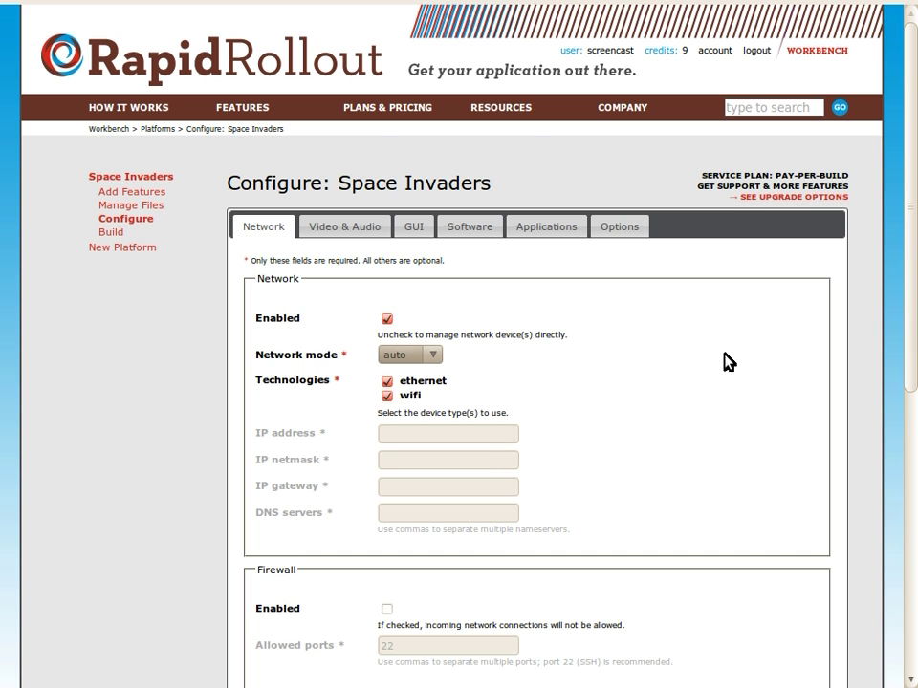
pyautogui.scroll(-3, 911, 368)
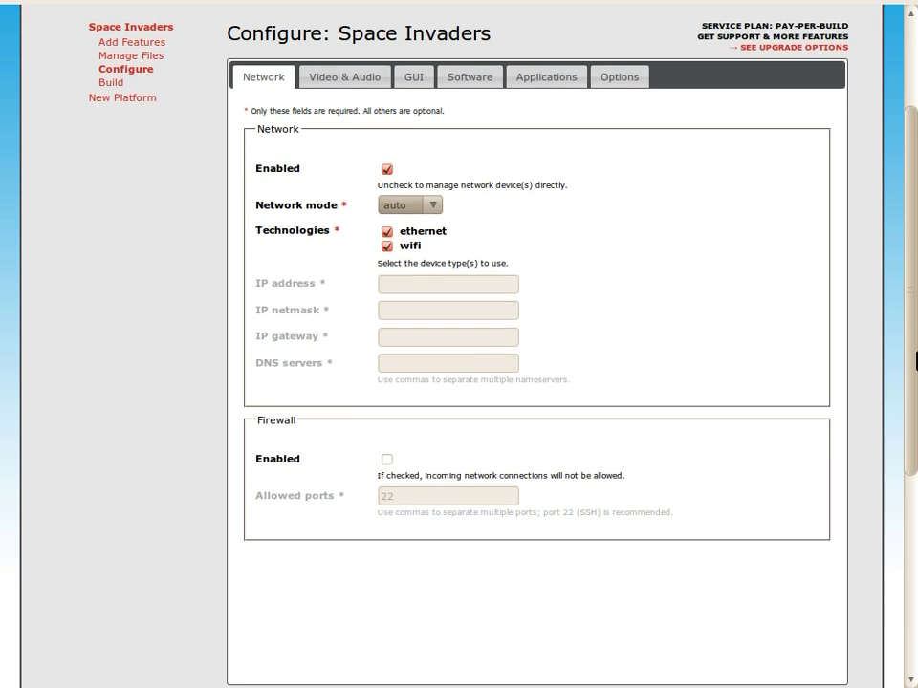
pyautogui.click(323, 61)
pyautogui.click(442, 150)
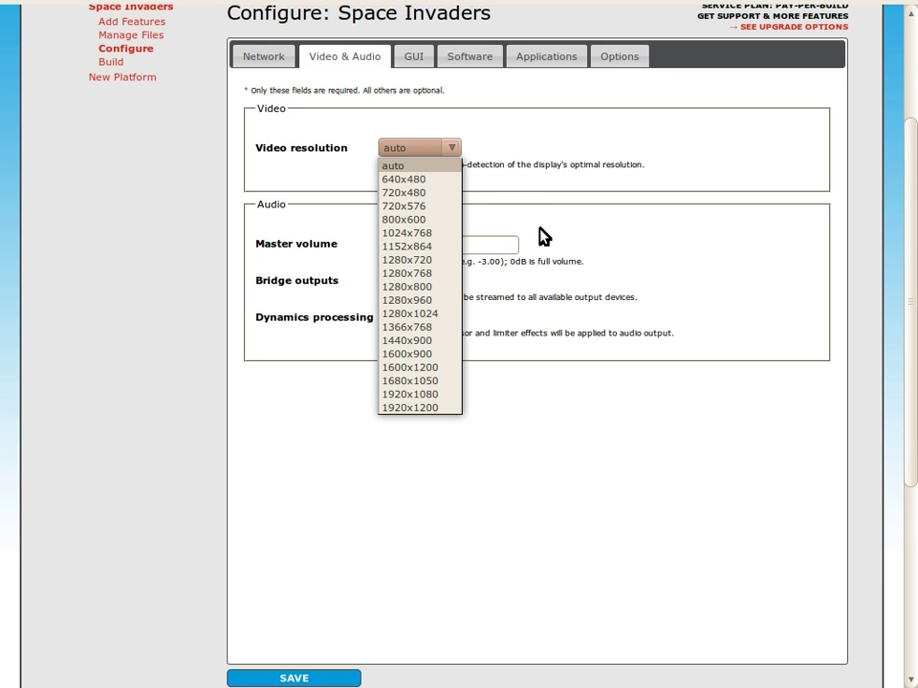
pyautogui.press('Escape')
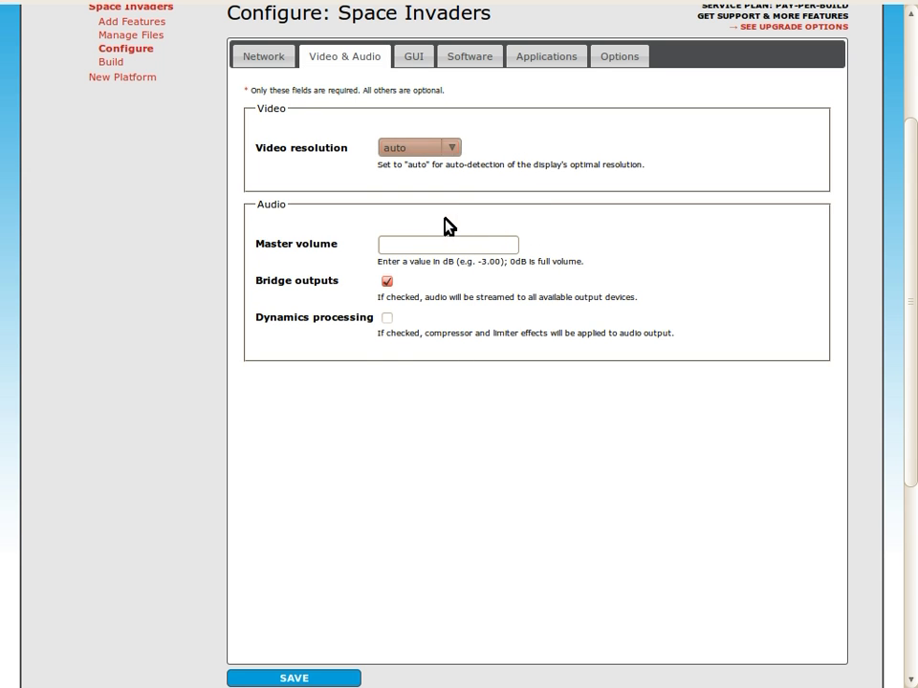
# - In the GUI settings, hide the mouse cursor and enable a boot graphic using the image lwjgl_logo-with_jacket.png
pyautogui.click(411, 57)
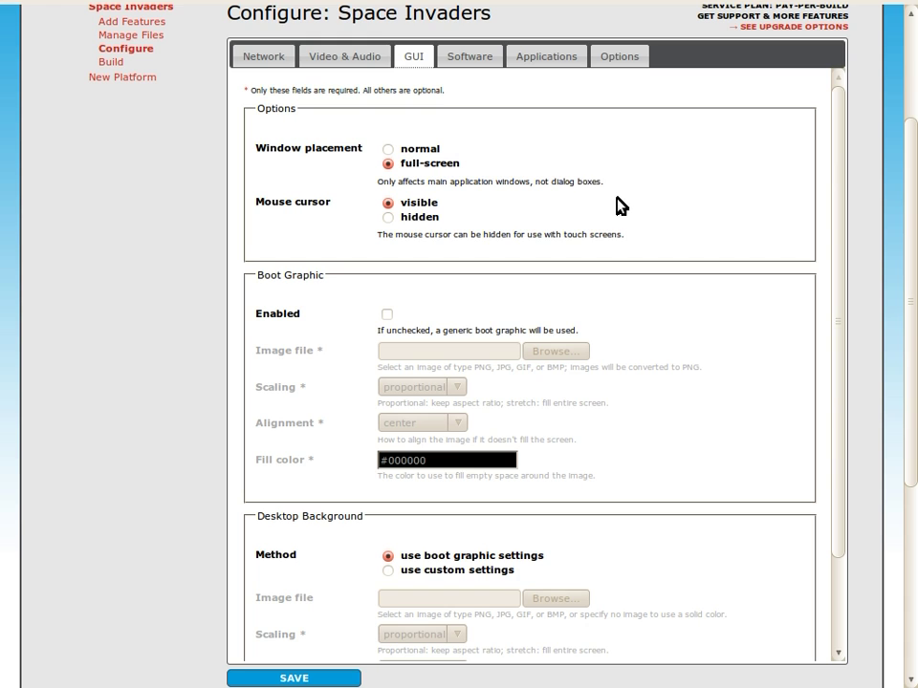
pyautogui.click(388, 217)
pyautogui.click(386, 315)
pyautogui.click(536, 352)
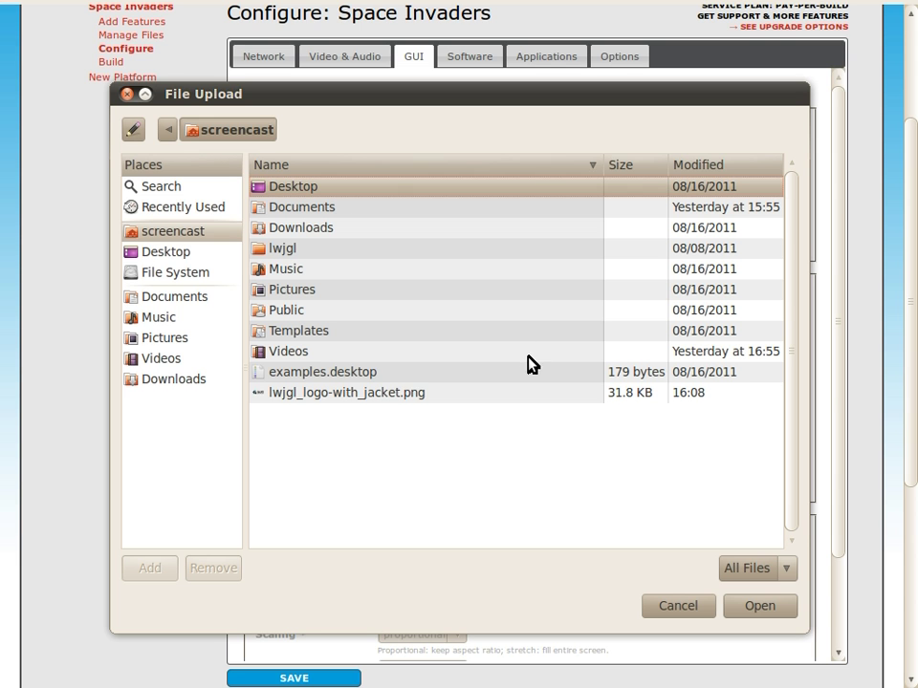
pyautogui.click(402, 392)
pyautogui.click(755, 602)
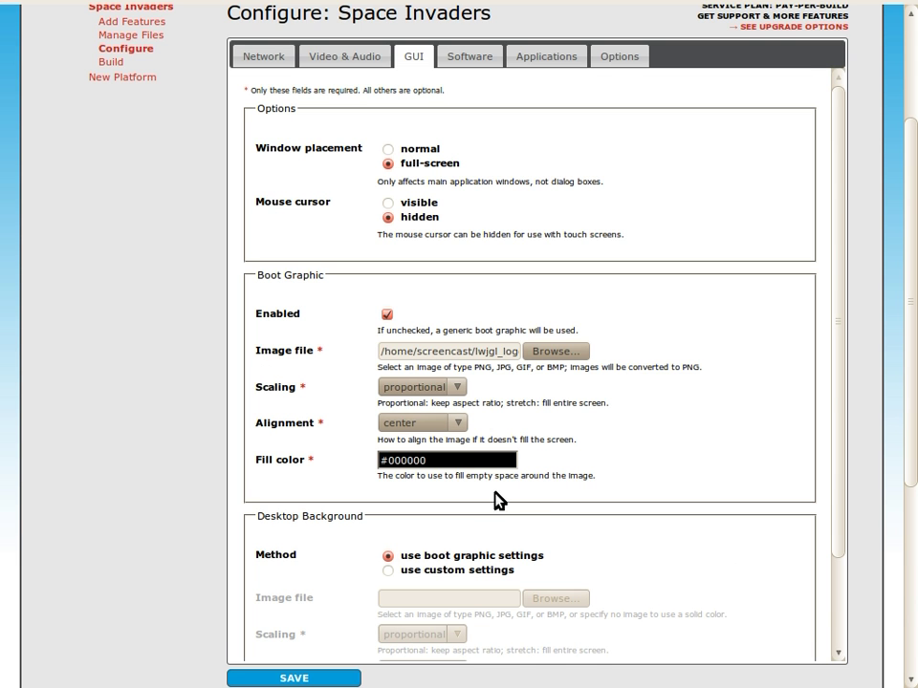
# - Set the boot graphic's fill color to white, #FFFFFF
pyautogui.click(484, 460)
pyautogui.click(570, 489)
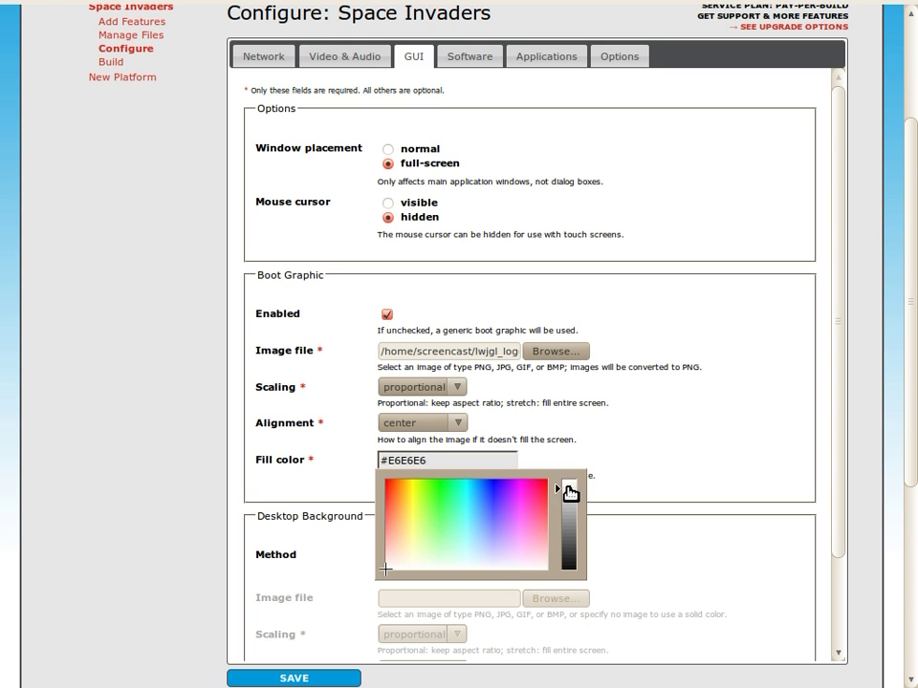
pyautogui.click(570, 484)
pyautogui.click(706, 411)
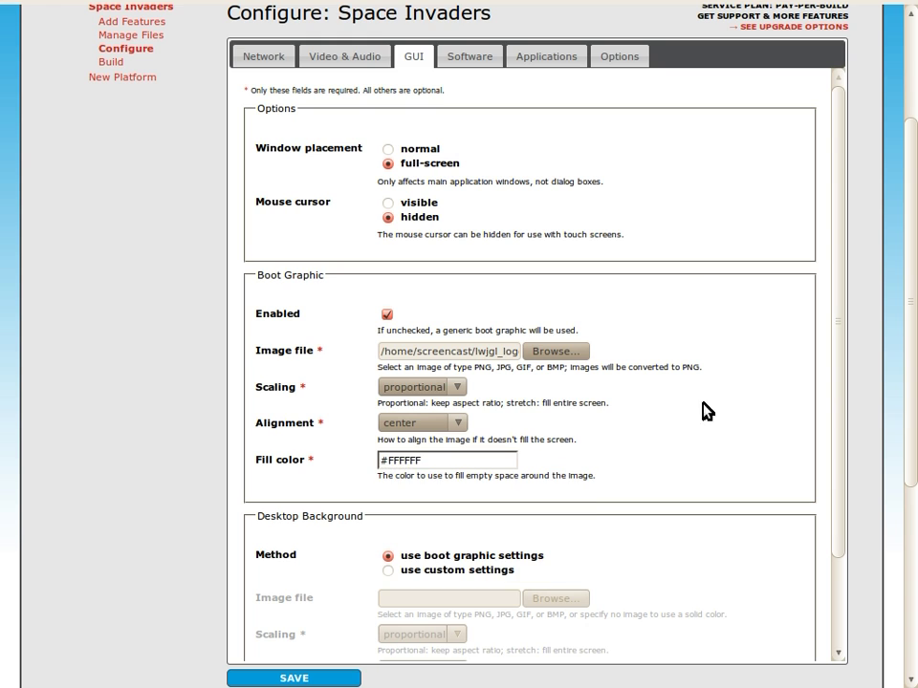
# - Add an application of type Java program whose entry point is given by a Java class name
pyautogui.click(543, 60)
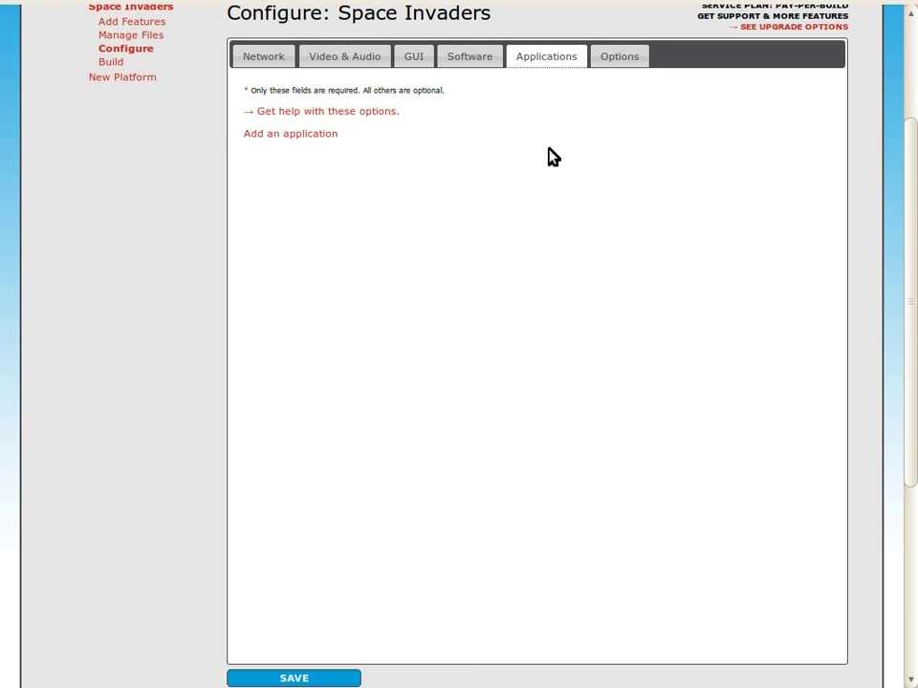
pyautogui.click(320, 135)
pyautogui.click(421, 175)
pyautogui.click(430, 217)
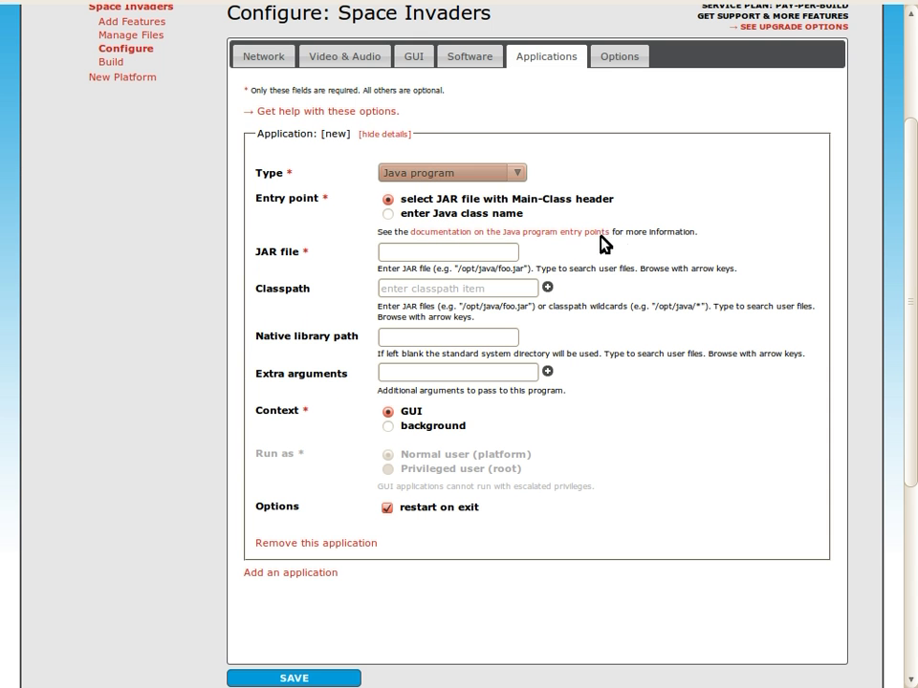
pyautogui.click(486, 219)
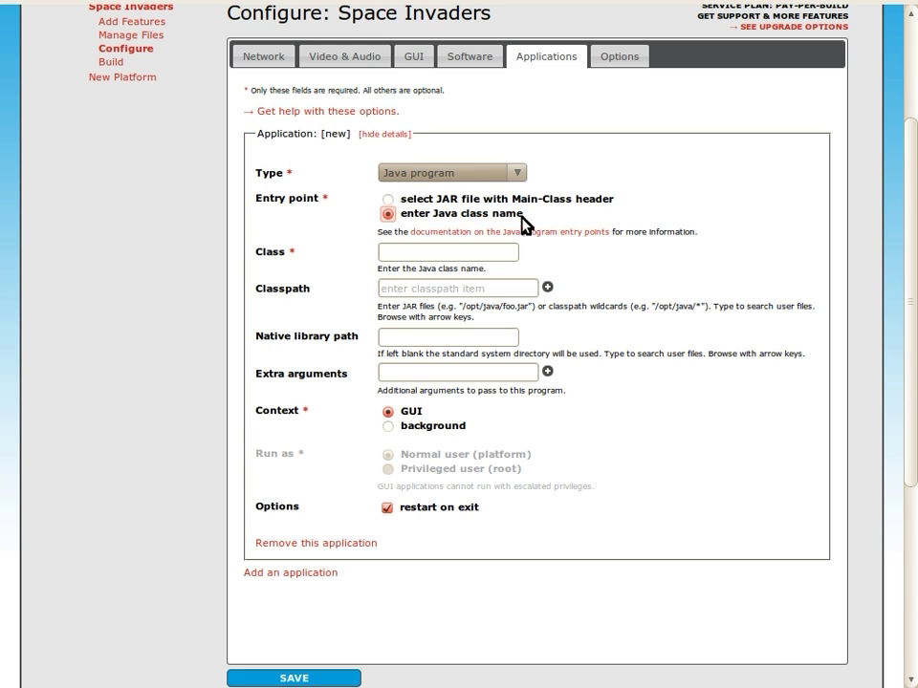
# - Set the application's Java class to org.lwjgl.examples.spaceinvaders.Game
pyautogui.click(502, 251)
pyautogui.write('org.lwjgl.exam')
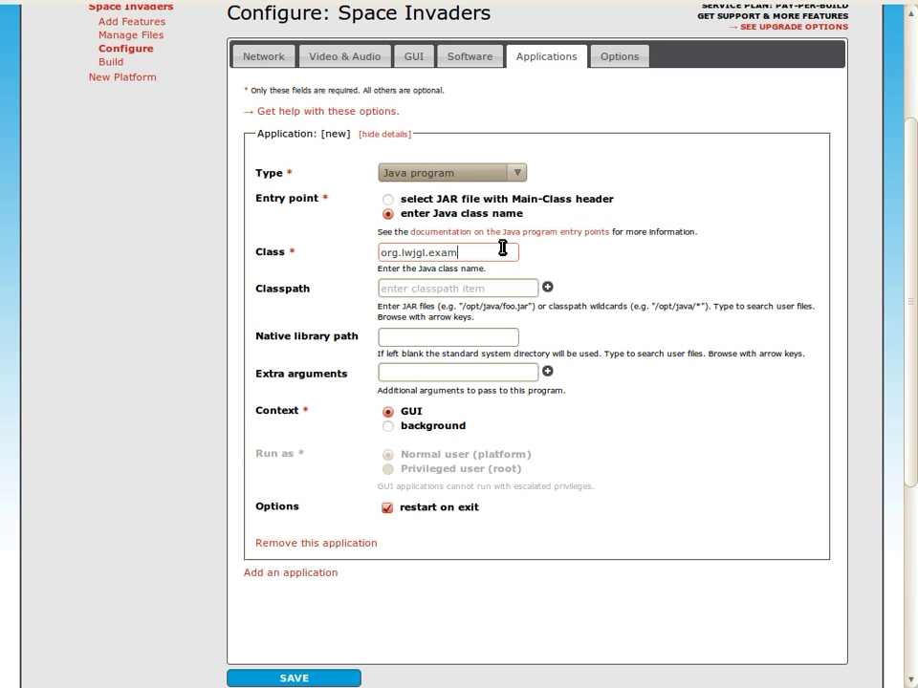
pyautogui.write('ples.spacein')
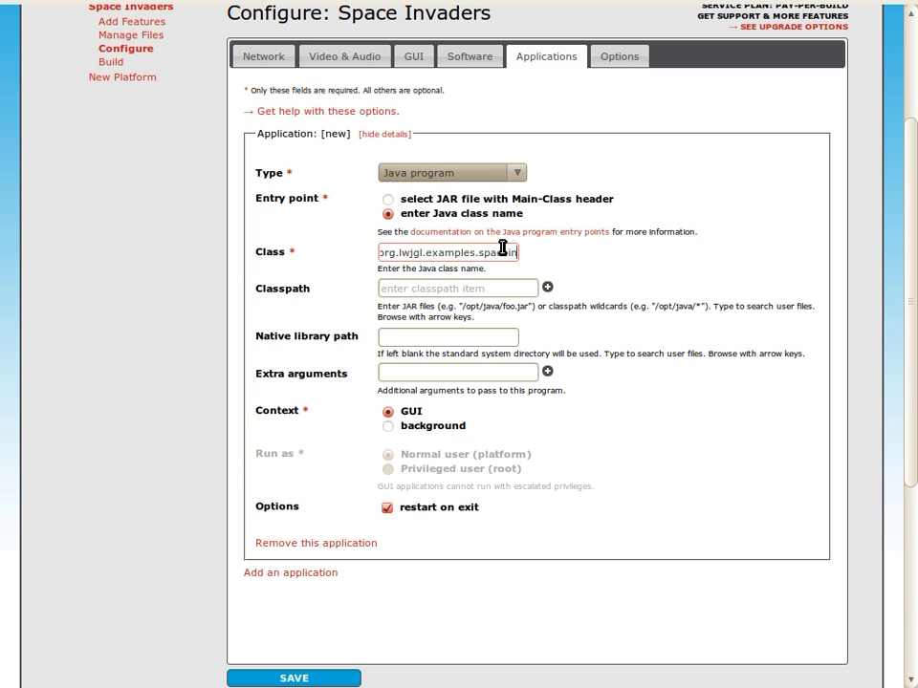
pyautogui.write('vaders.Game')
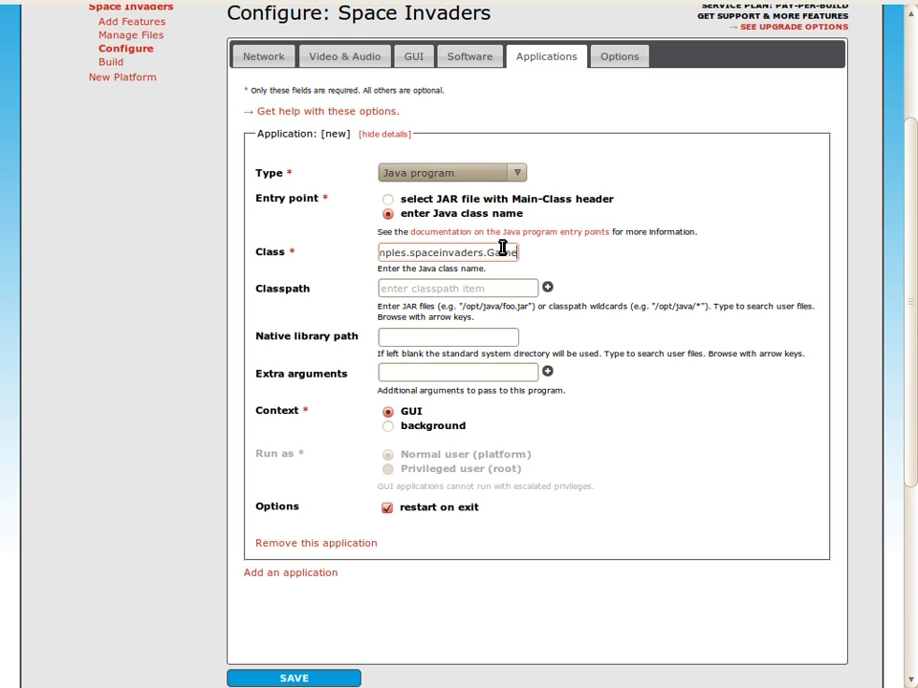
pyautogui.press('Home')
# - Add /opt/lwjgl/jar/* and /opt/lwjgl/res to the Java application's classpath
pyautogui.click(518, 288)
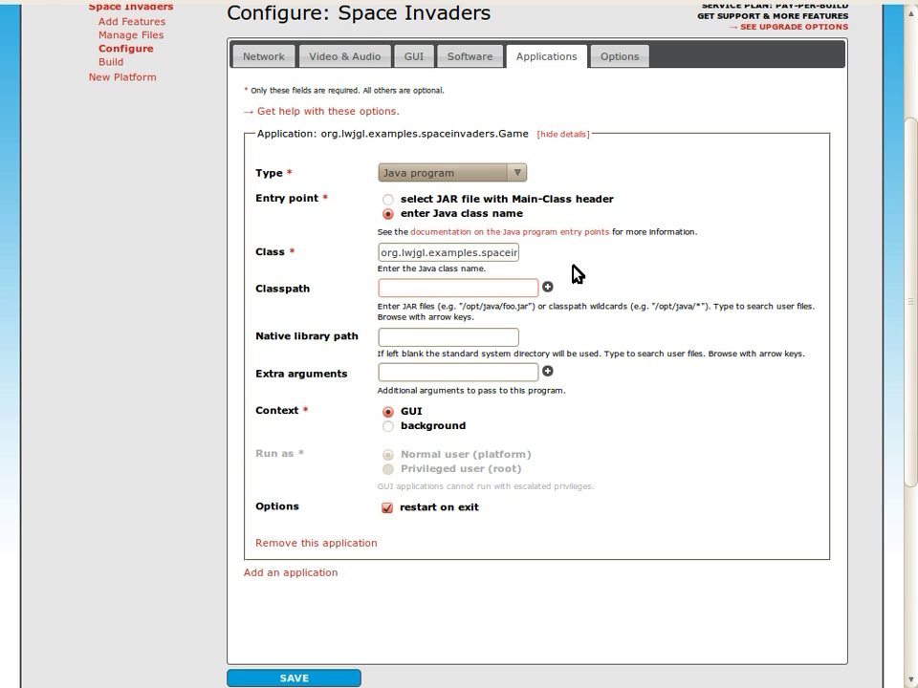
pyautogui.write('/')
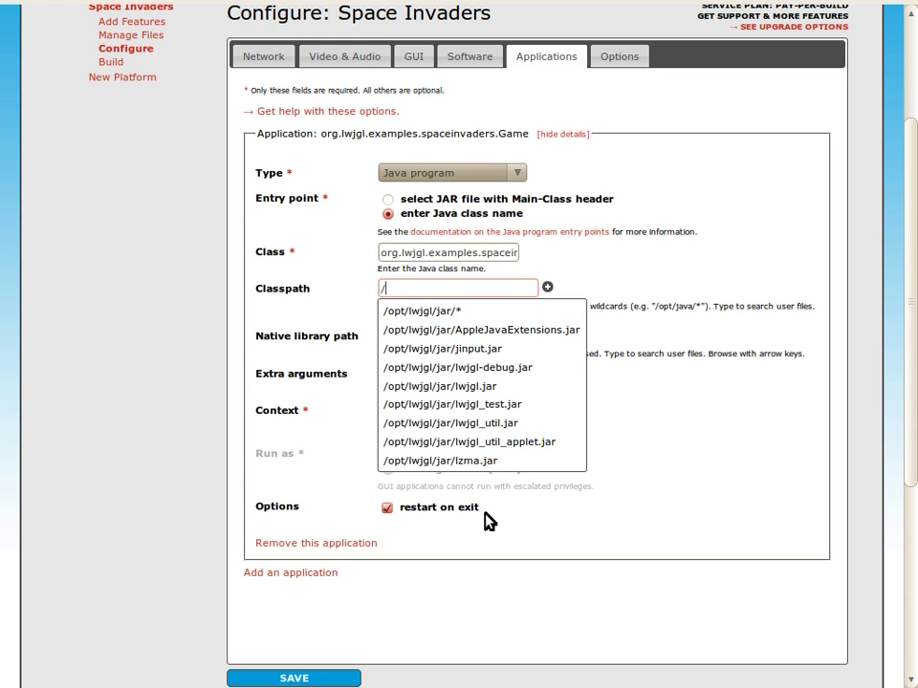
pyautogui.click(469, 317)
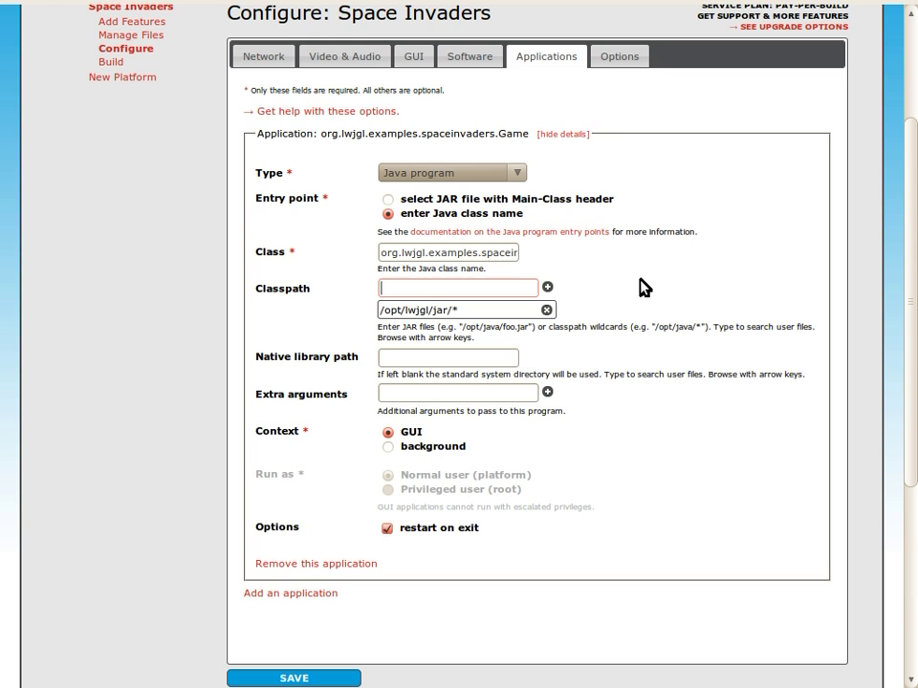
pyautogui.write('/opt/lwjgl')
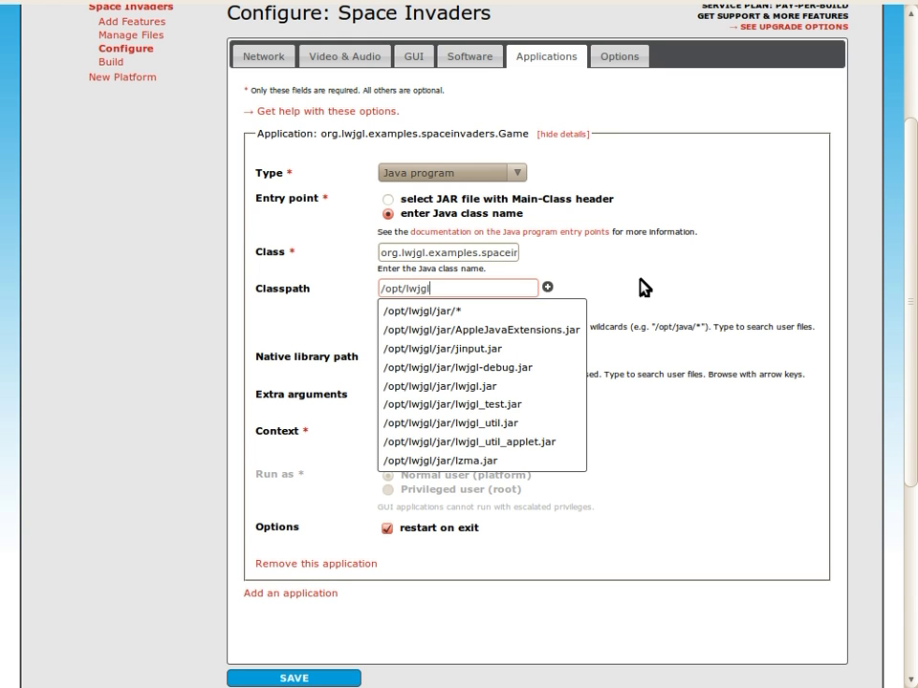
pyautogui.write('/res')
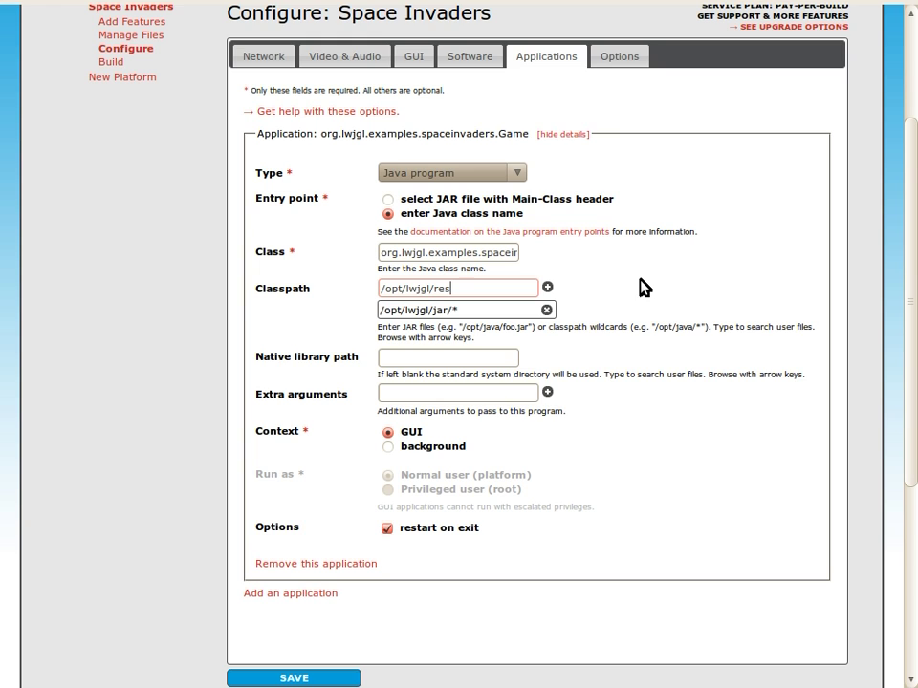
pyautogui.press('Return')
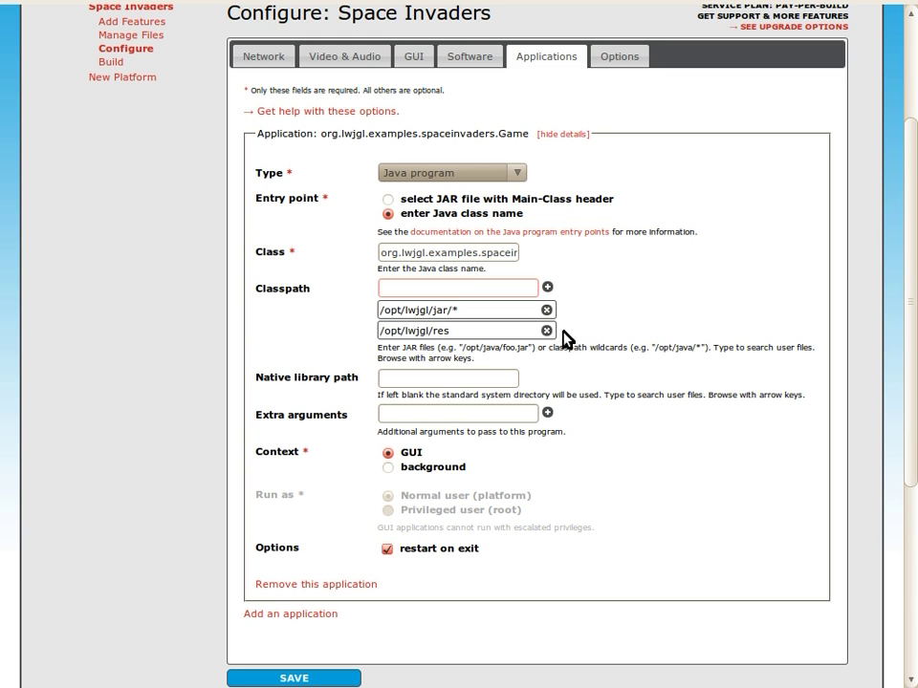
# - Set the Java application's native library path to /opt/lwjgl/native
pyautogui.click(467, 376)
pyautogui.write('/')
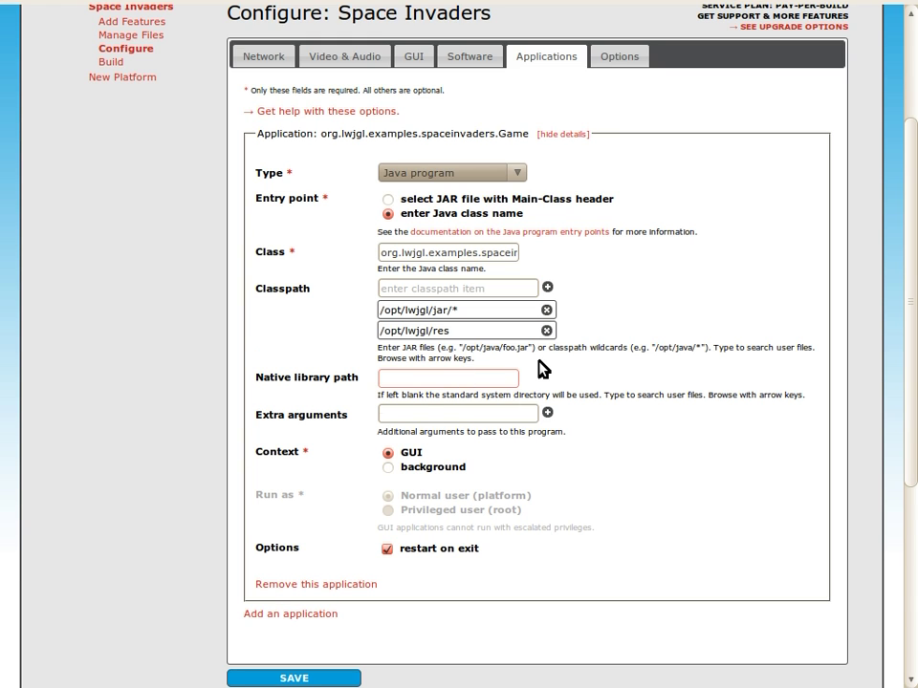
pyautogui.press('Down')
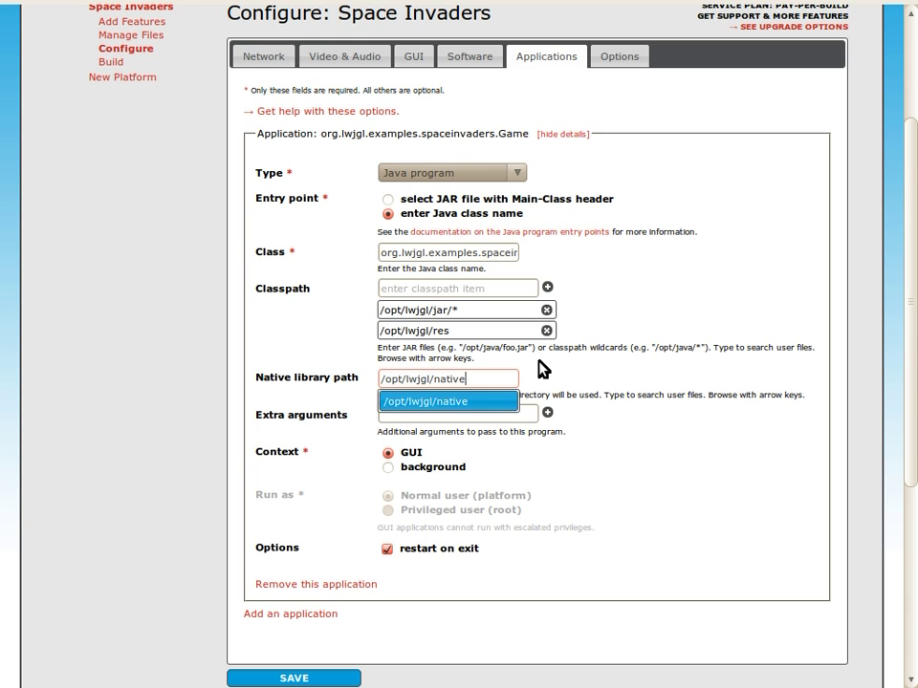
pyautogui.press('Return')
# - Add the extra argument -fullscreen to the Java application and save the platform configuration
pyautogui.click(507, 415)
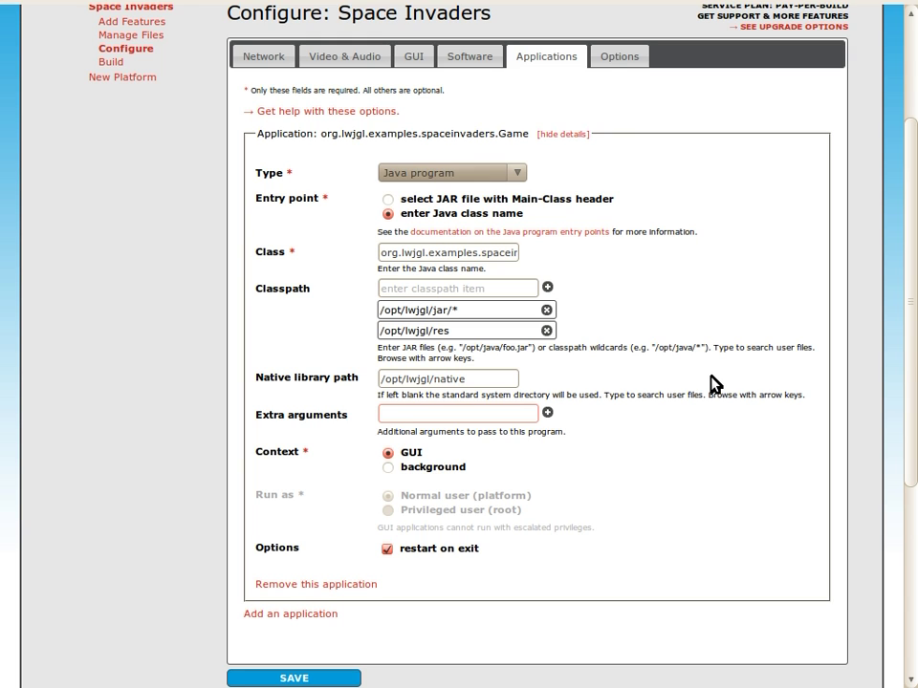
pyautogui.write('-fullscreen')
pyautogui.press('Return')
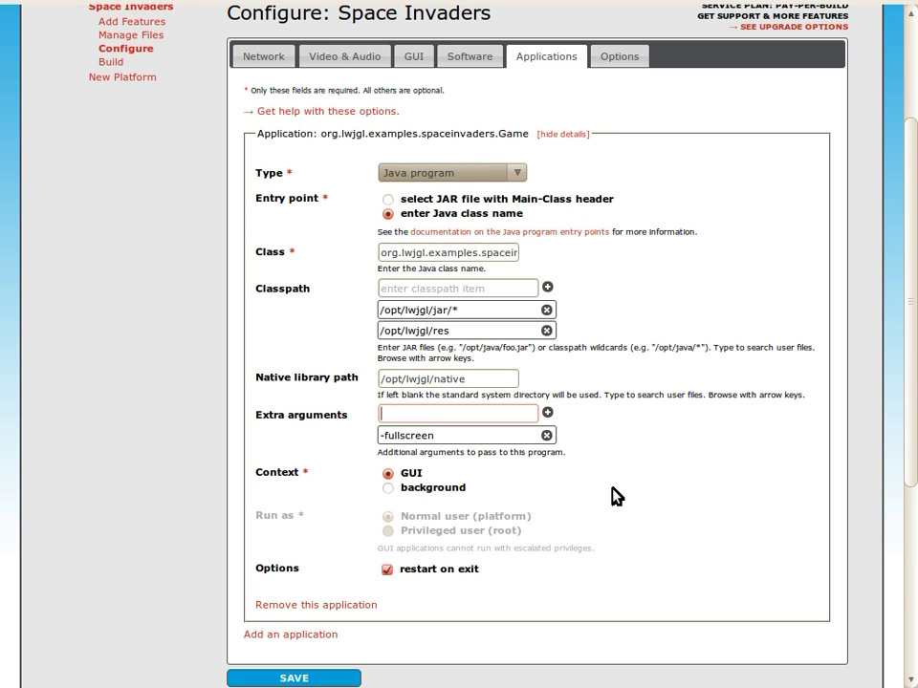
pyautogui.click(346, 676)
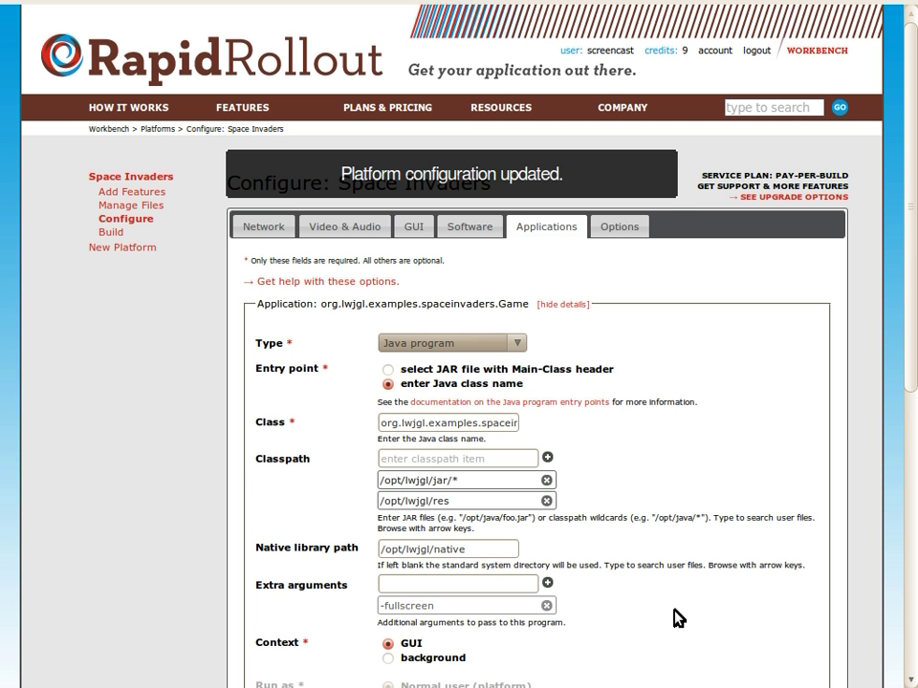
# - Create a new build of the Space Invaders platform named Test Build and start it
pyautogui.click(112, 232)
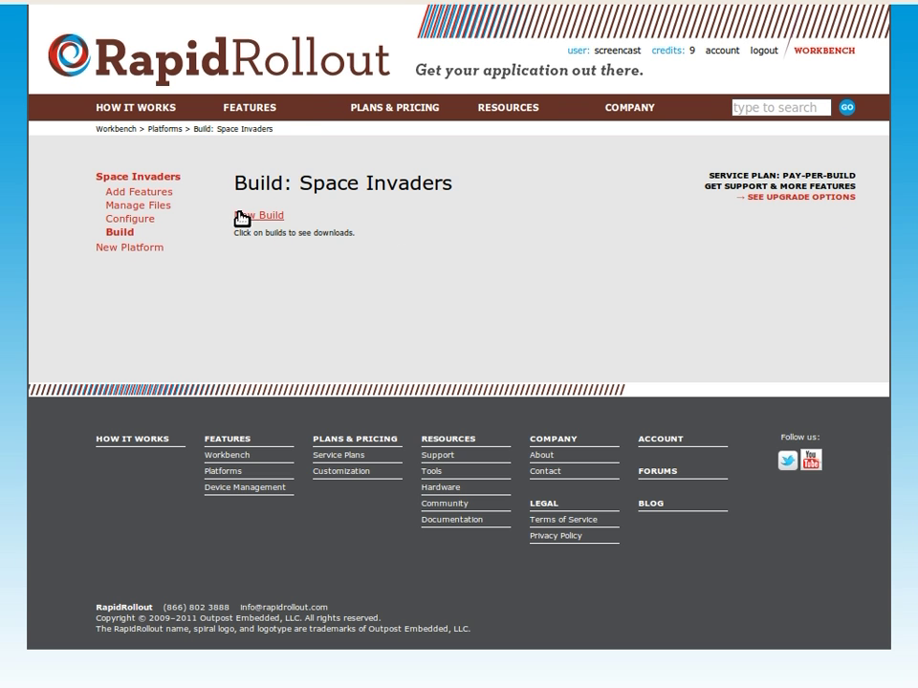
pyautogui.click(247, 216)
pyautogui.click(356, 276)
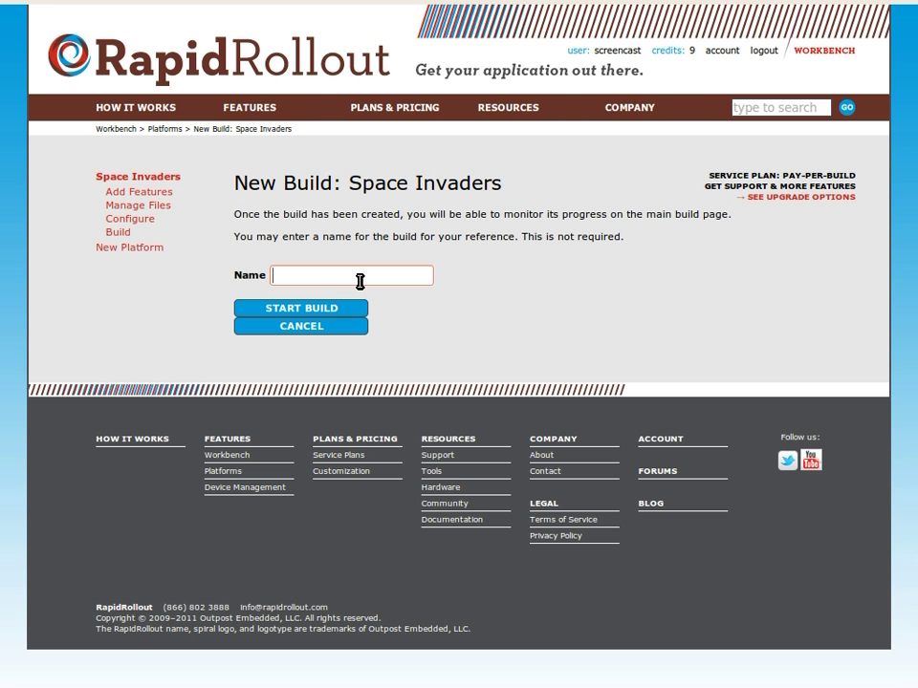
pyautogui.write('Test Build')
pyautogui.click(335, 306)
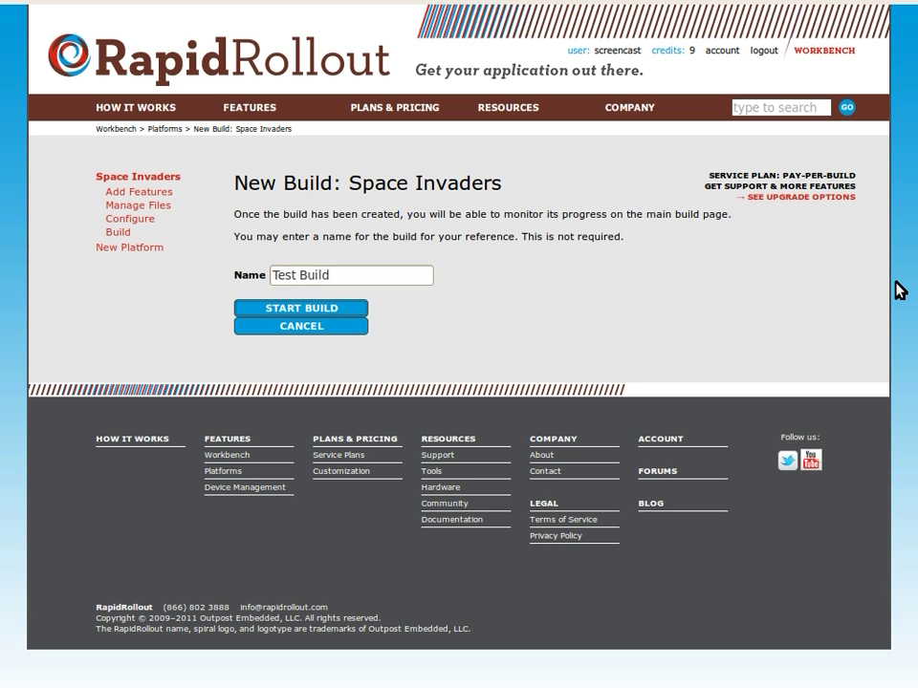